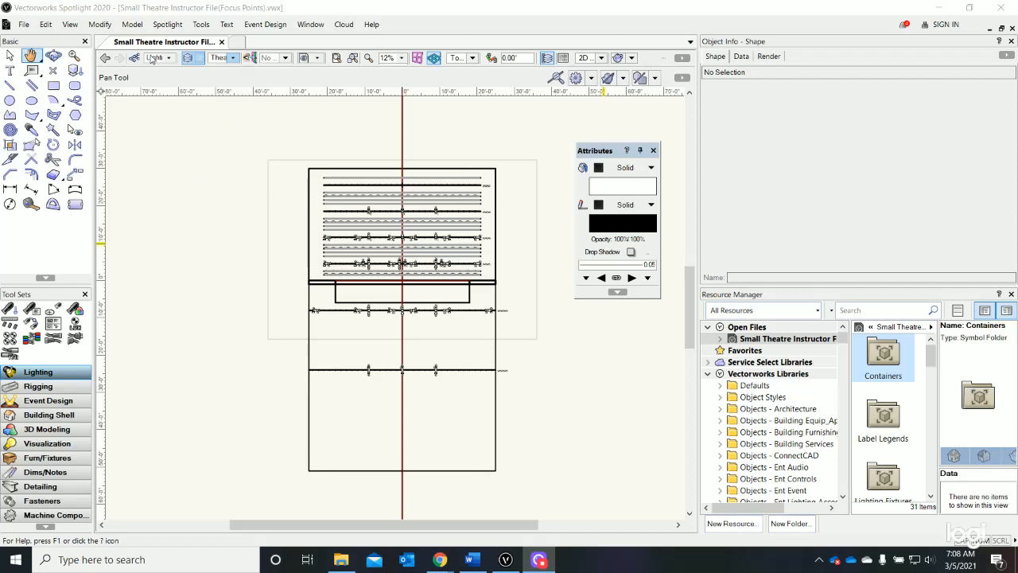
Step: Review the document's classes, design layers and sheet layers in the Organization dialog
{"action": "left_click", "coordinate": [186, 56]}
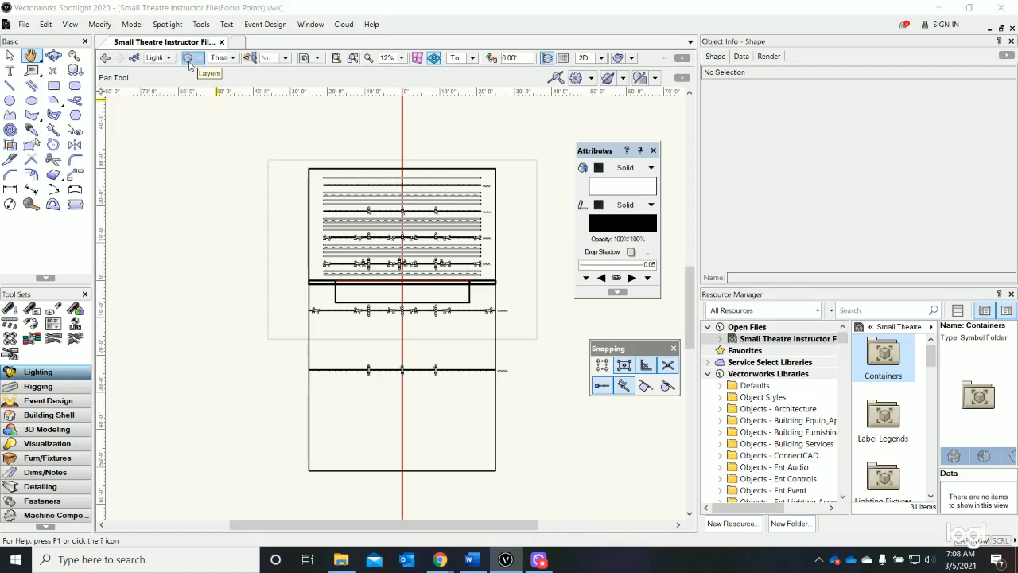
{"action": "key", "text": "ctrl+shift+o"}
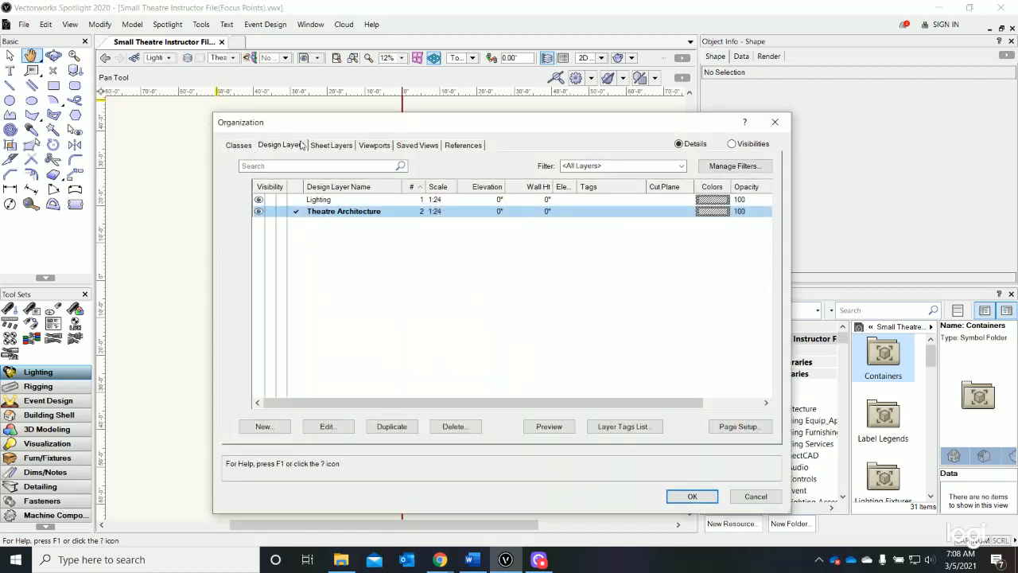
{"action": "left_click", "coordinate": [237, 145]}
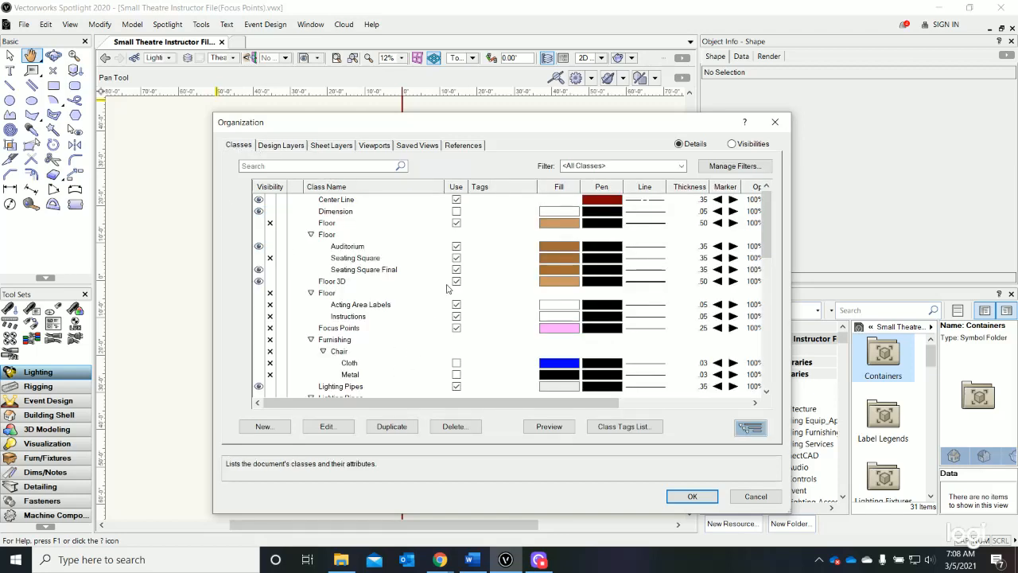
{"action": "left_click", "coordinate": [284, 145]}
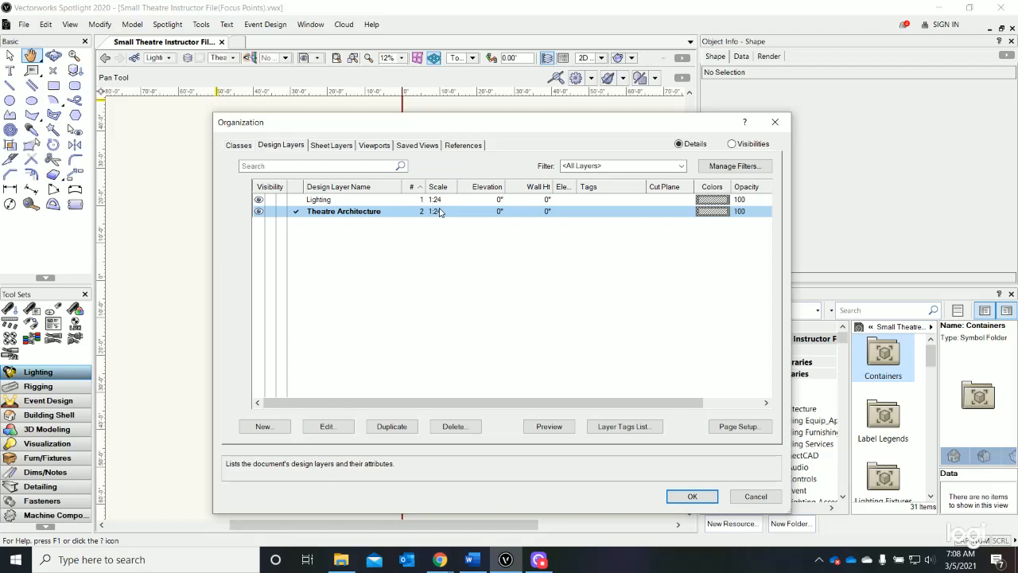
{"action": "left_click", "coordinate": [330, 147]}
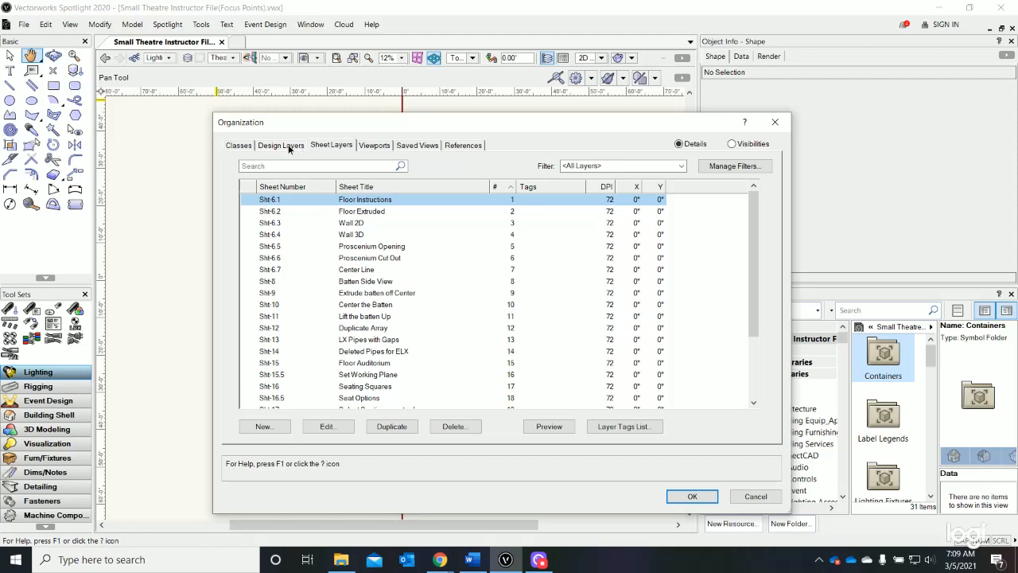
{"action": "left_click", "coordinate": [289, 147]}
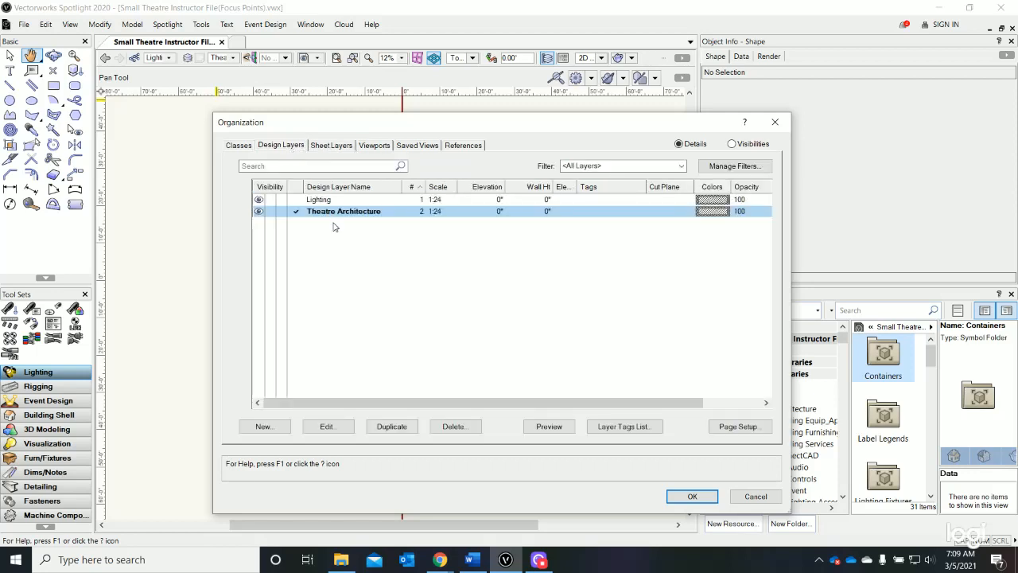
{"action": "left_click", "coordinate": [692, 497]}
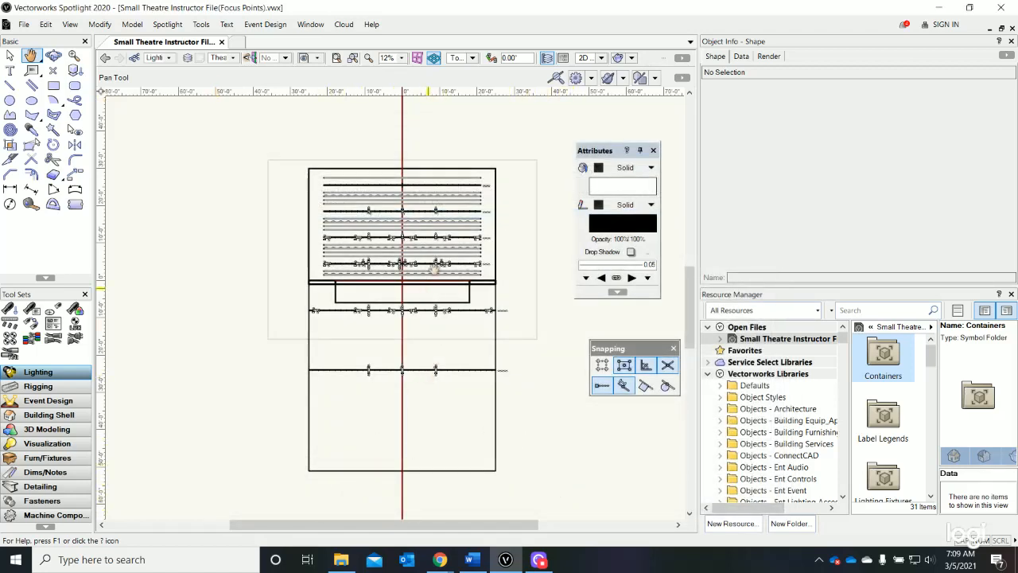
Step: Draw a rectangle about 58'3" wide by 45' high around the stage and nearest front lighting pipe, with its fill set to None
{"action": "scroll", "coordinate": [440, 256], "scroll_direction": "up", "scroll_amount": 1}
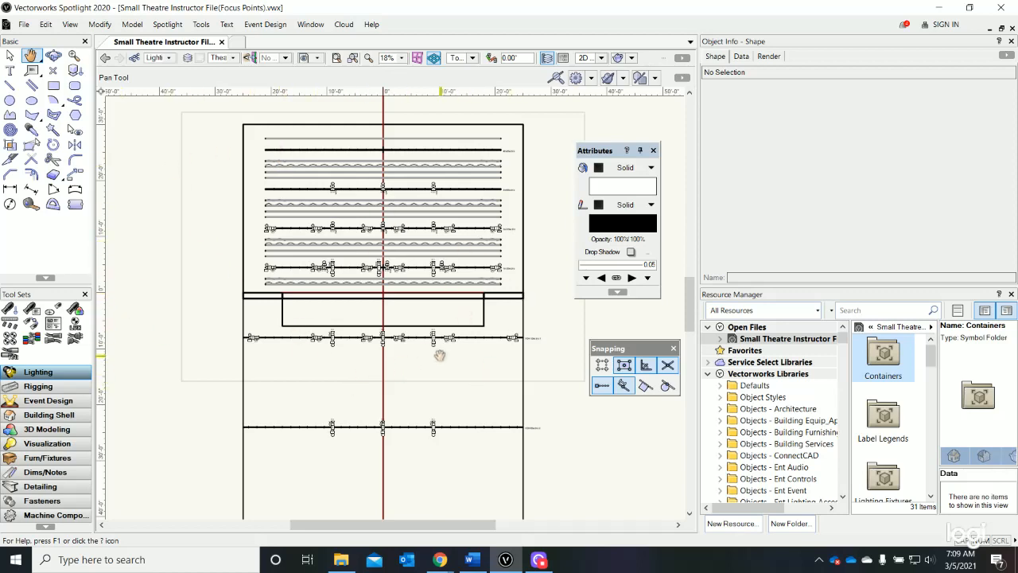
{"action": "left_click", "coordinate": [53, 86]}
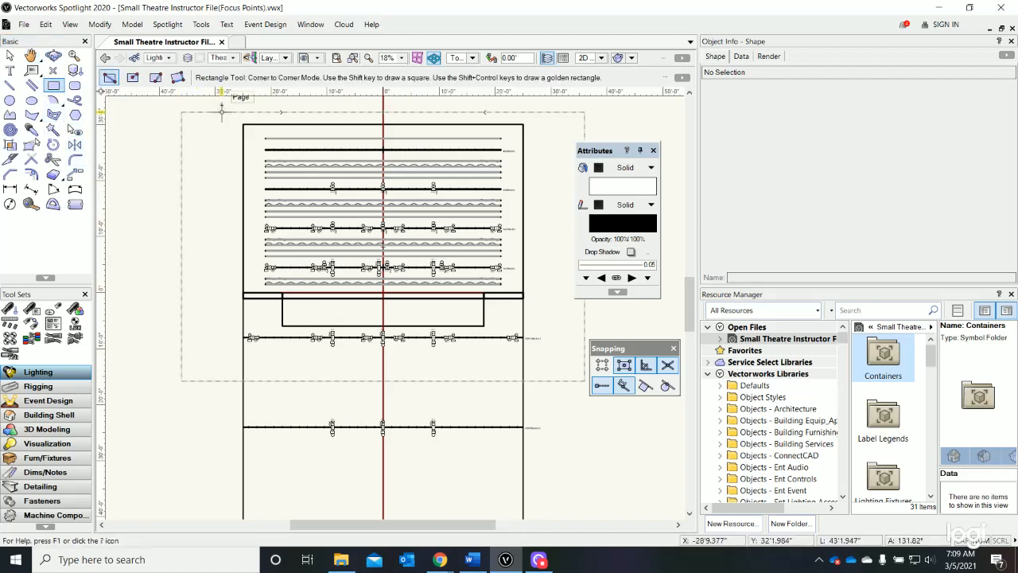
{"action": "left_click", "coordinate": [221, 112]}
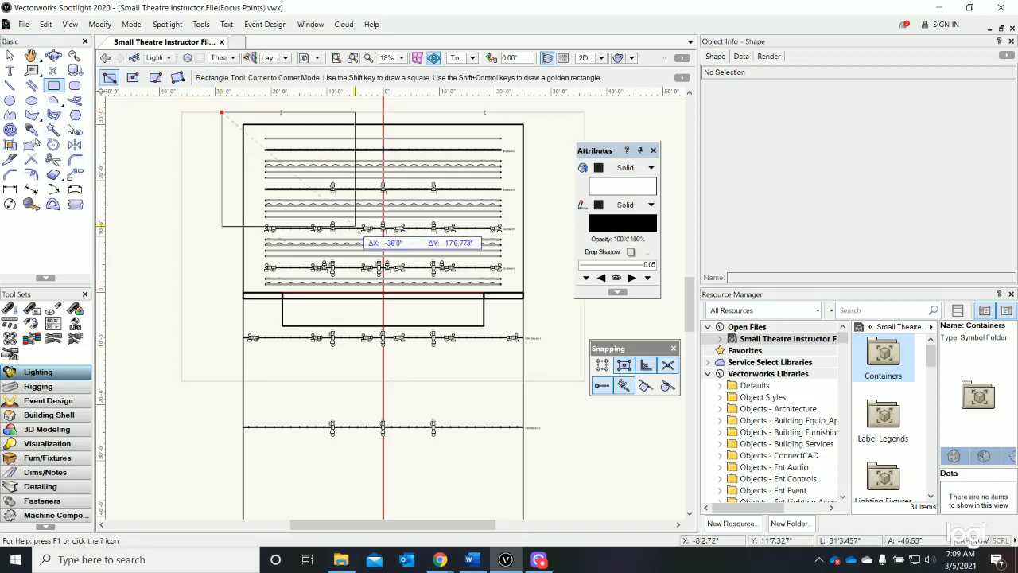
{"action": "left_click", "coordinate": [548, 364]}
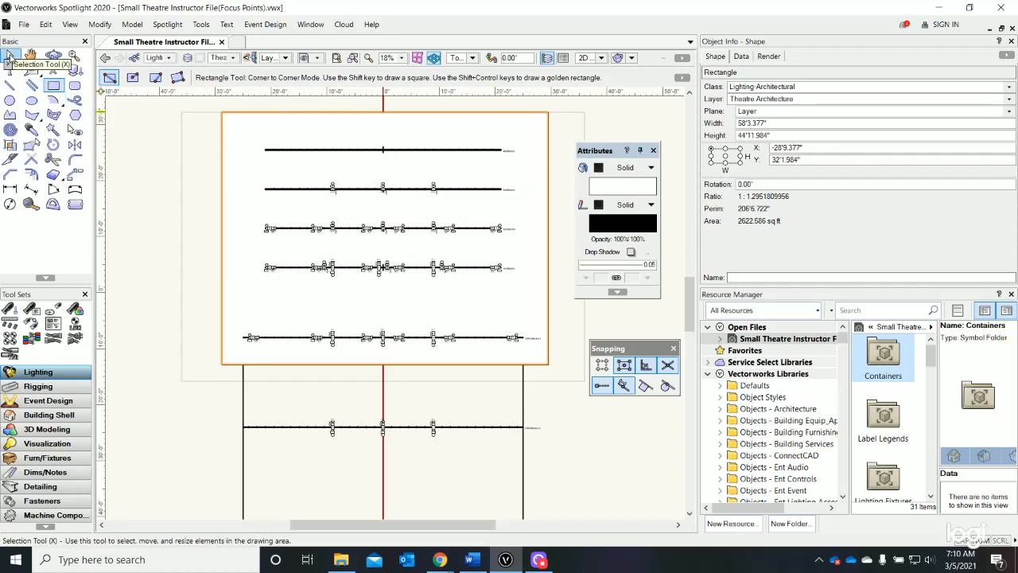
{"action": "left_click", "coordinate": [9, 56]}
{"action": "left_click", "coordinate": [625, 168]}
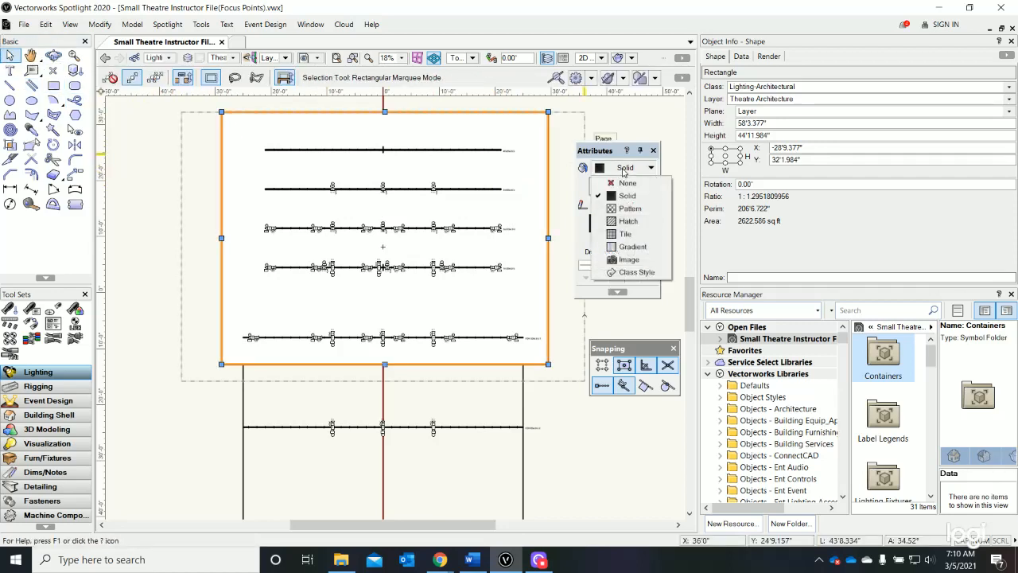
{"action": "left_click", "coordinate": [629, 184]}
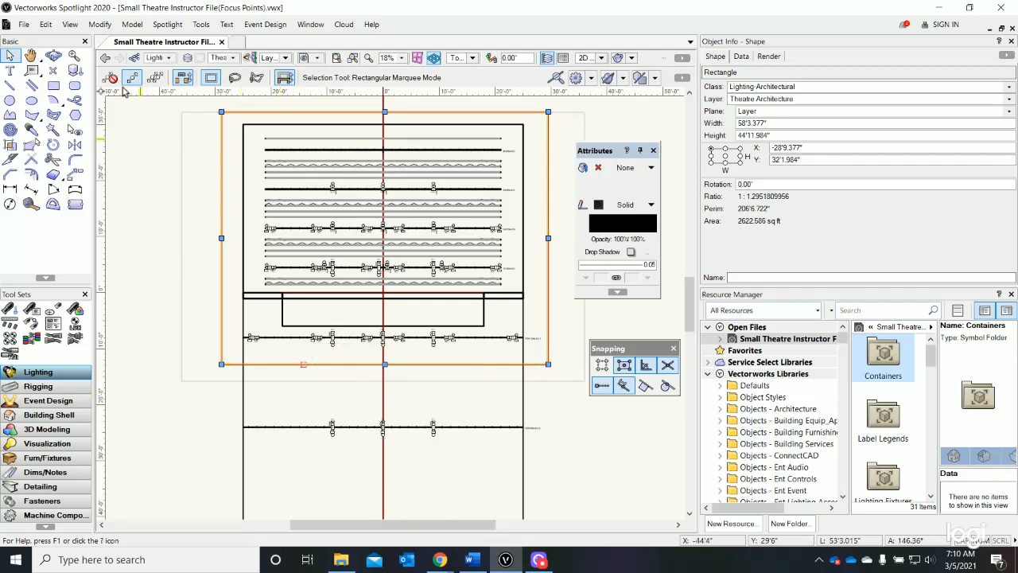
Step: Create a viewport cropped by the rectangle on a new sheet layer numbered Sht-1, keeping the default names and the 1/2"=1'0" scale
{"action": "left_click", "coordinate": [70, 25]}
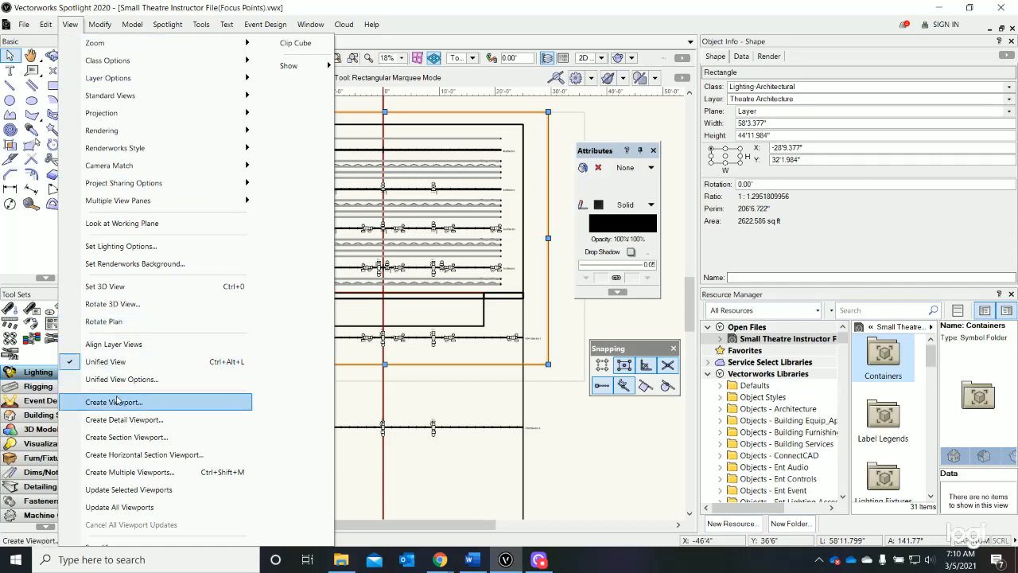
{"action": "left_click", "coordinate": [185, 412]}
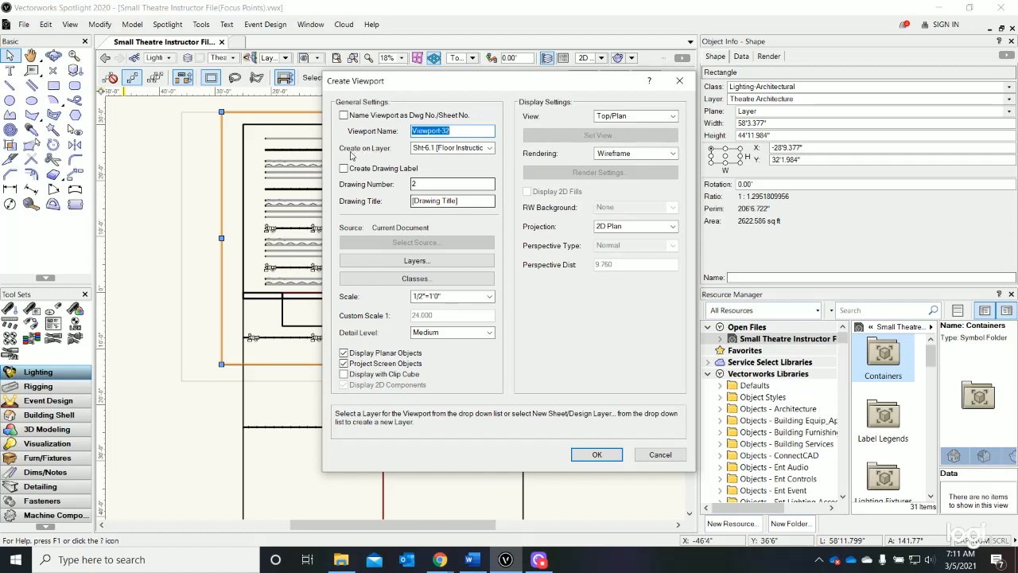
{"action": "left_click", "coordinate": [491, 148]}
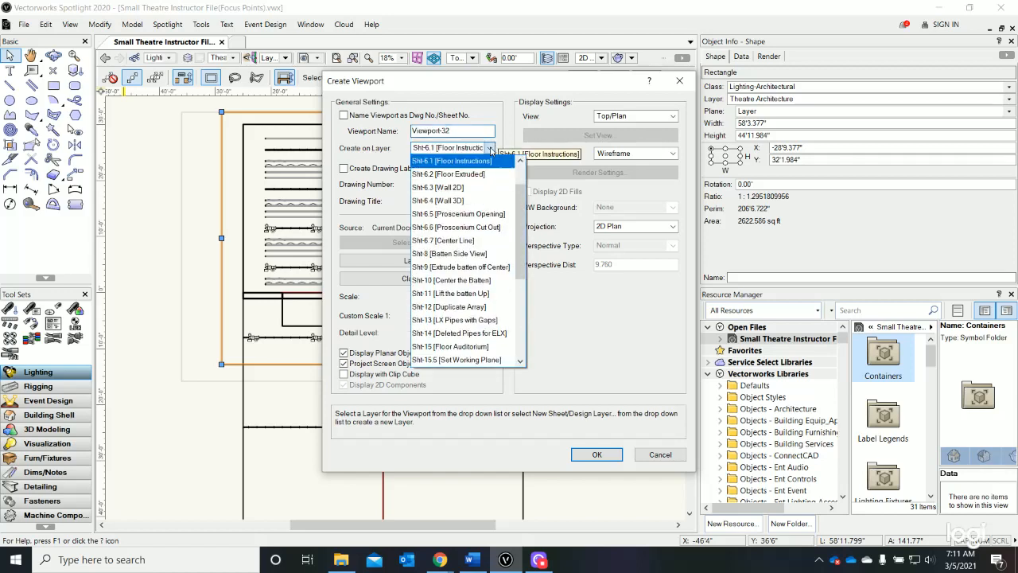
{"action": "scroll", "coordinate": [524, 213], "scroll_direction": "up", "scroll_amount": 1}
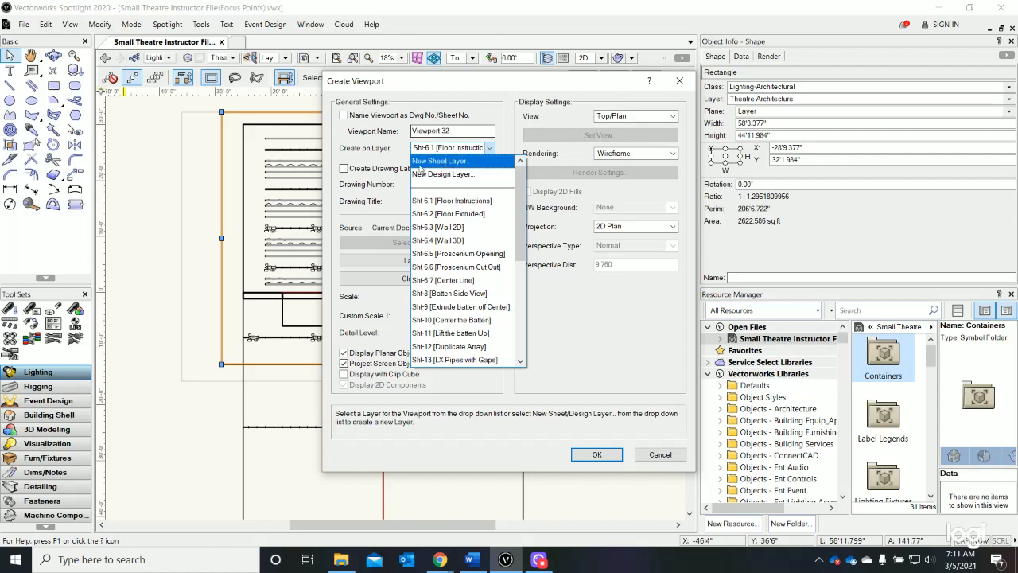
{"action": "left_click", "coordinate": [460, 165]}
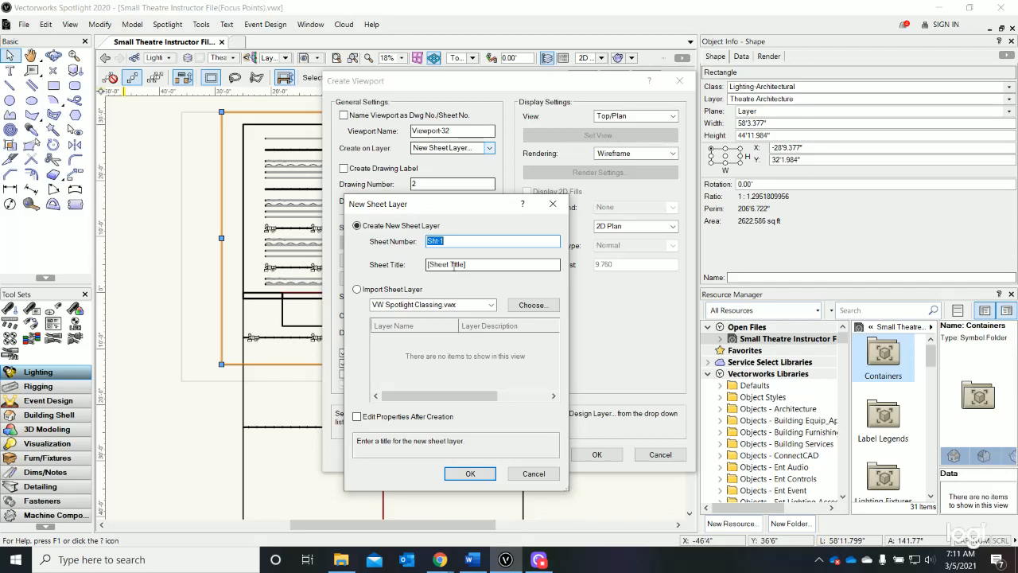
{"action": "left_click", "coordinate": [471, 473]}
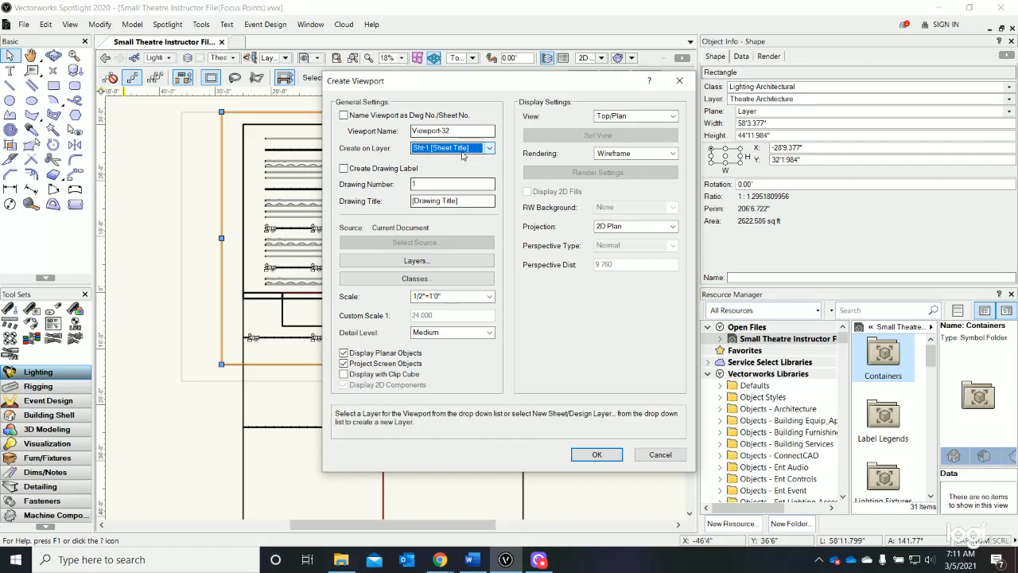
{"action": "left_click", "coordinate": [596, 455]}
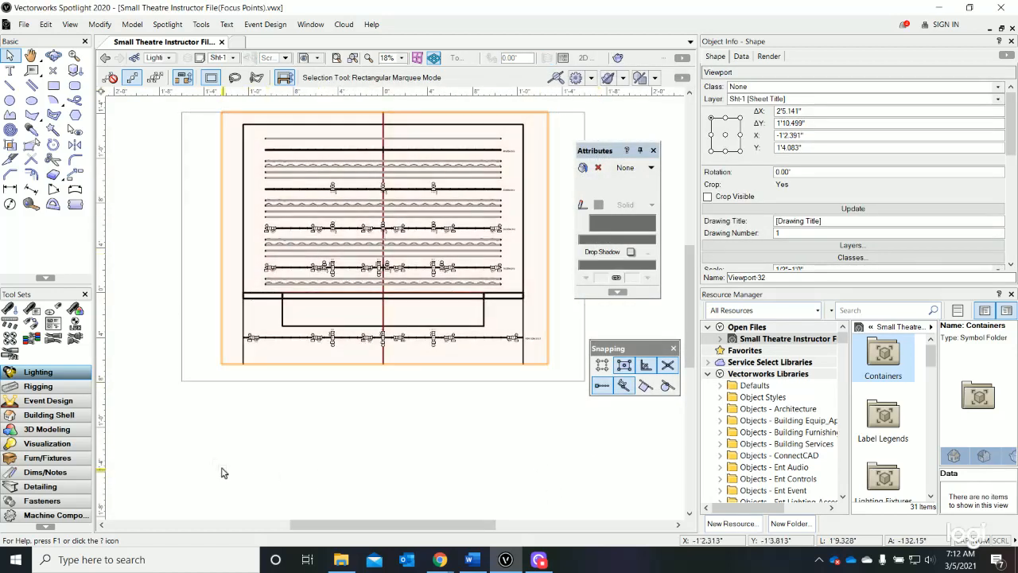
Step: Move the viewport on the sheet to about X -1'5.8", Y 1'4.4"
{"action": "scroll", "coordinate": [220, 473], "scroll_direction": "down", "scroll_amount": 1}
{"action": "left_click", "coordinate": [380, 450]}
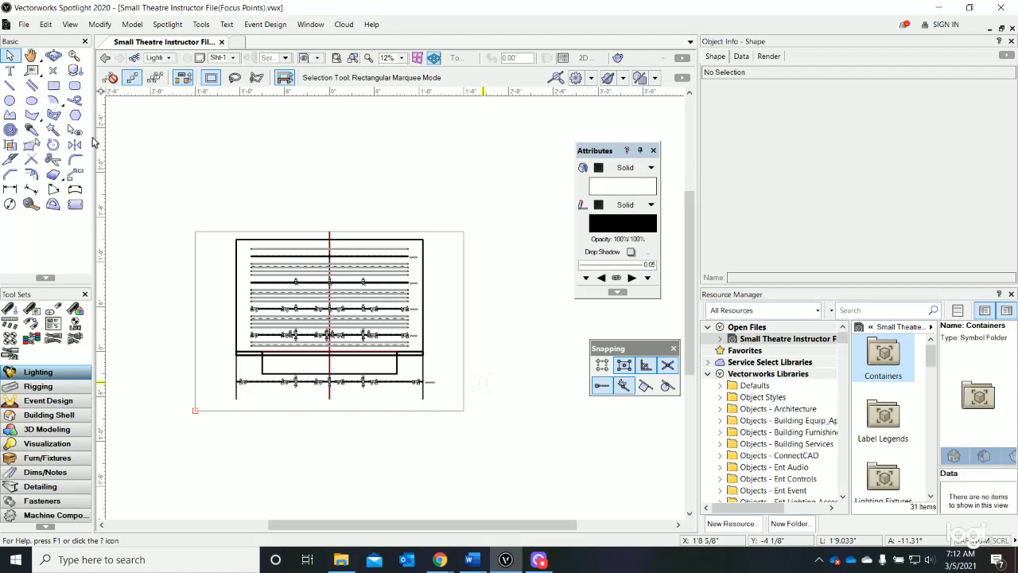
{"action": "left_click_drag", "start_coordinate": [30, 55], "coordinate": [75, 60]}
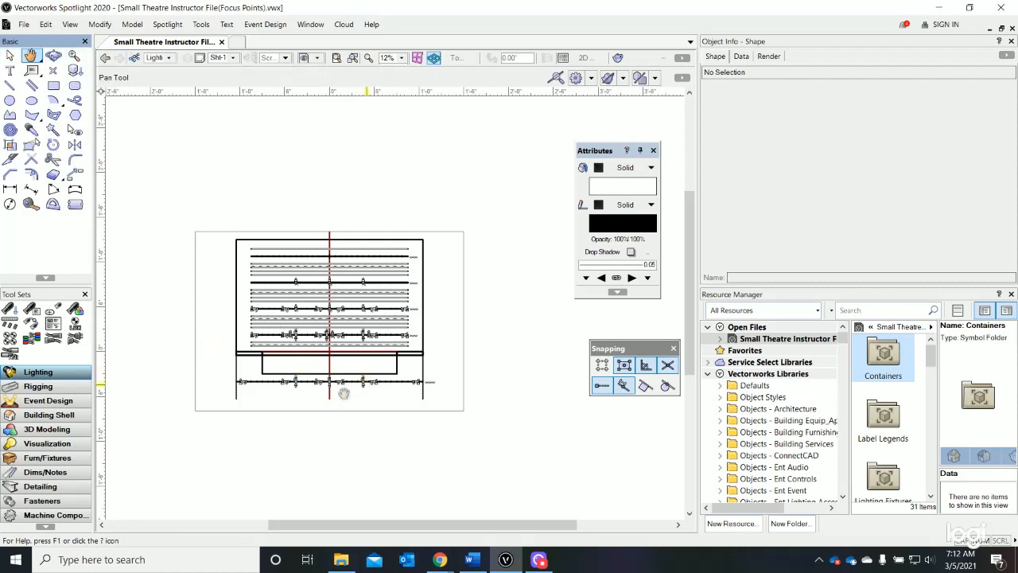
{"action": "scroll", "coordinate": [246, 411], "scroll_direction": "up", "scroll_amount": 1}
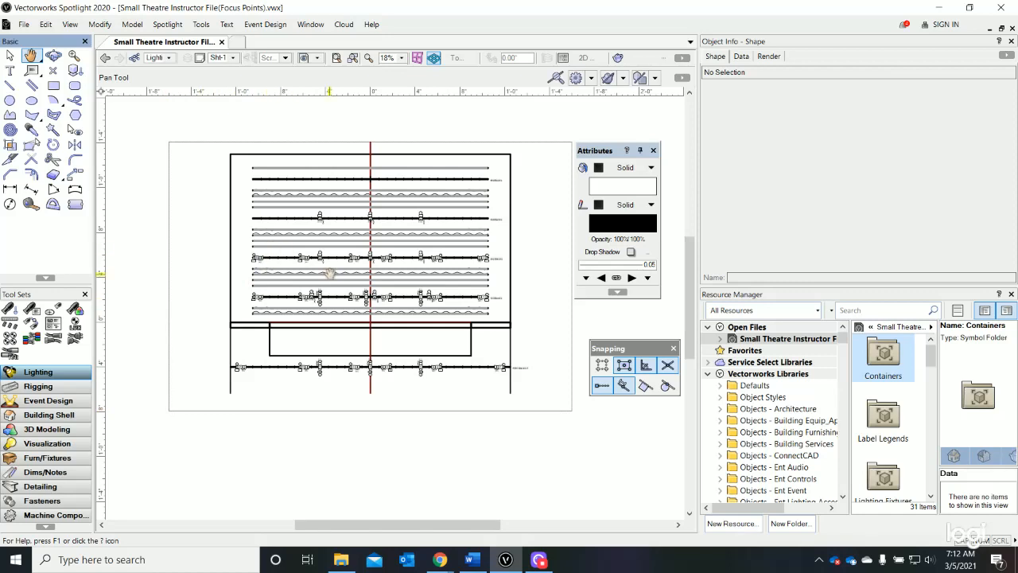
{"action": "left_click", "coordinate": [9, 56]}
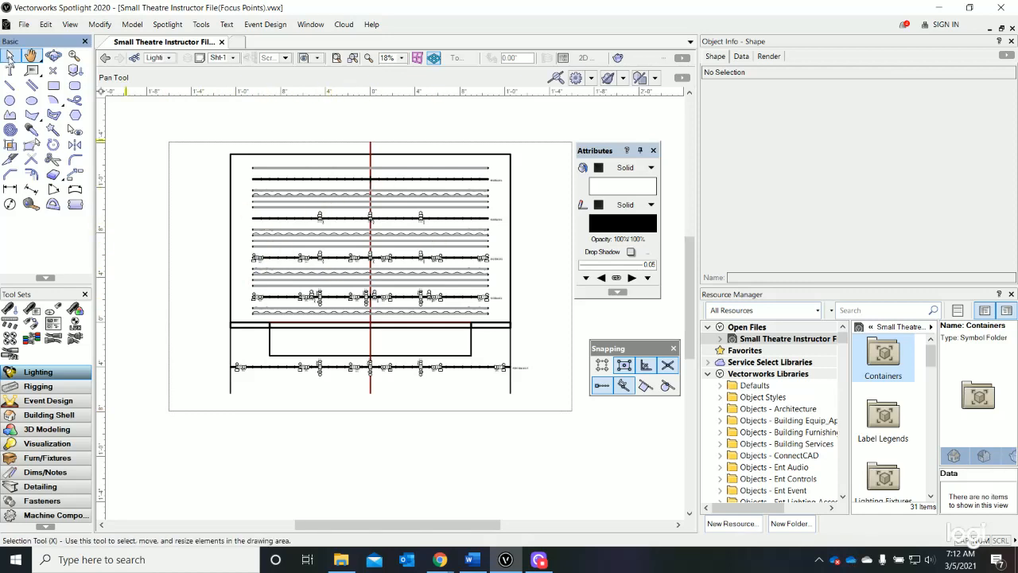
{"action": "left_click", "coordinate": [256, 233]}
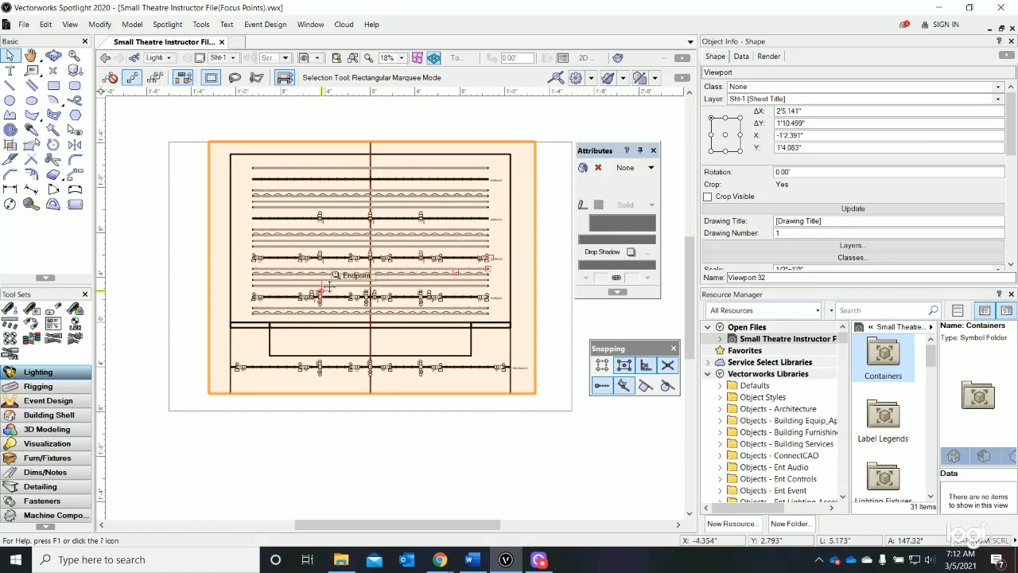
{"action": "mouse_move", "coordinate": [322, 289]}
{"action": "left_mouse_down"}
{"action": "mouse_move", "coordinate": [321, 364]}
{"action": "mouse_move", "coordinate": [351, 333]}
{"action": "mouse_move", "coordinate": [354, 301]}
{"action": "mouse_move", "coordinate": [334, 296]}
{"action": "mouse_move", "coordinate": [319, 309]}
{"action": "mouse_move", "coordinate": [350, 312]}
{"action": "mouse_move", "coordinate": [339, 300]}
{"action": "left_mouse_up"}
{"action": "scroll", "coordinate": [234, 296], "scroll_direction": "up", "scroll_amount": 1}
{"action": "scroll", "coordinate": [362, 318], "scroll_direction": "down", "scroll_amount": 1}
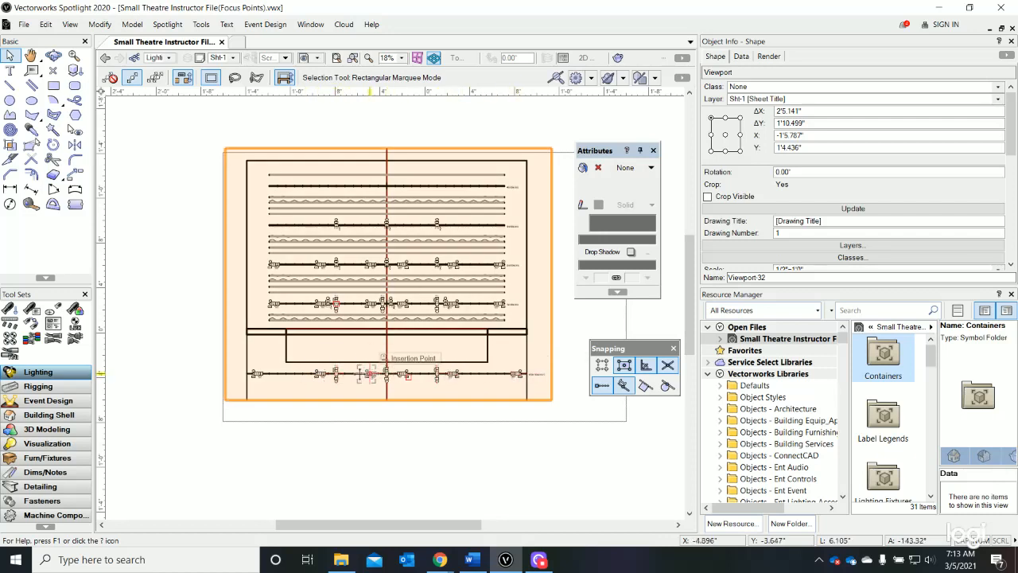
Step: Shorten the viewport's crop from its lower edge to about 35'6" high, ending just below the proscenium, and leave crop editing
{"action": "right_click", "coordinate": [356, 335]}
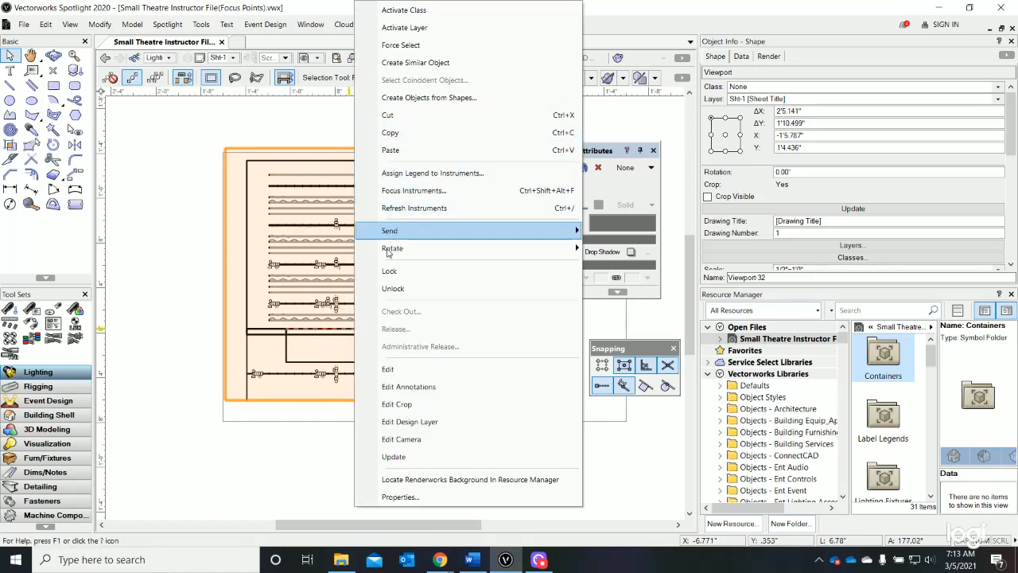
{"action": "left_click", "coordinate": [402, 406]}
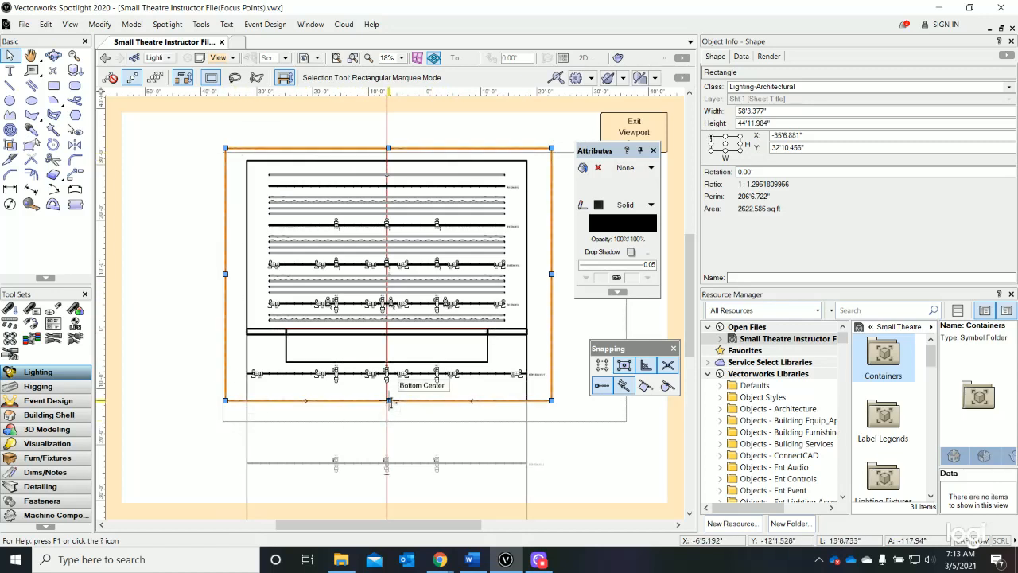
{"action": "left_click_drag", "start_coordinate": [388, 400], "coordinate": [379, 348]}
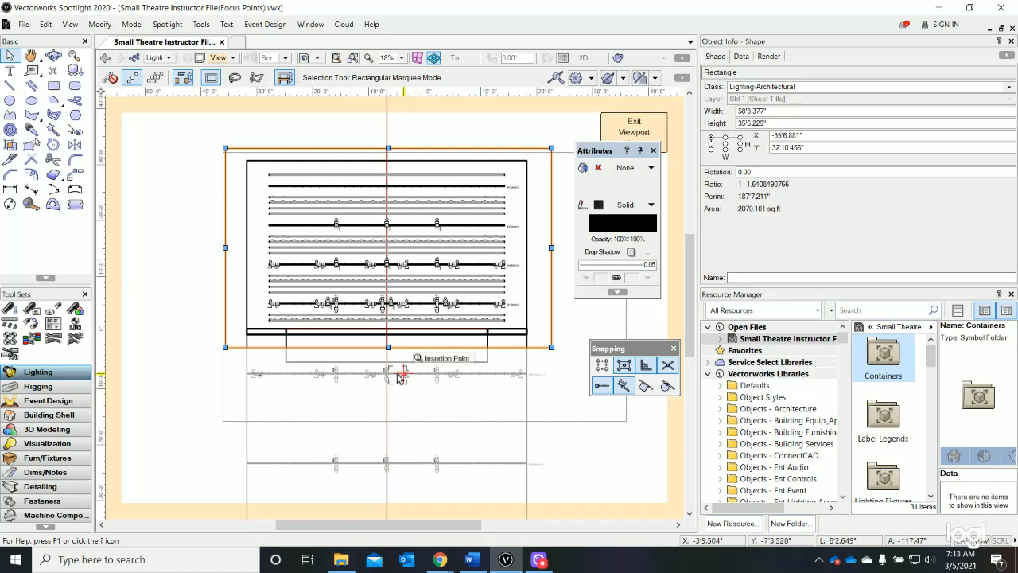
{"action": "left_click_drag", "start_coordinate": [597, 150], "coordinate": [603, 173]}
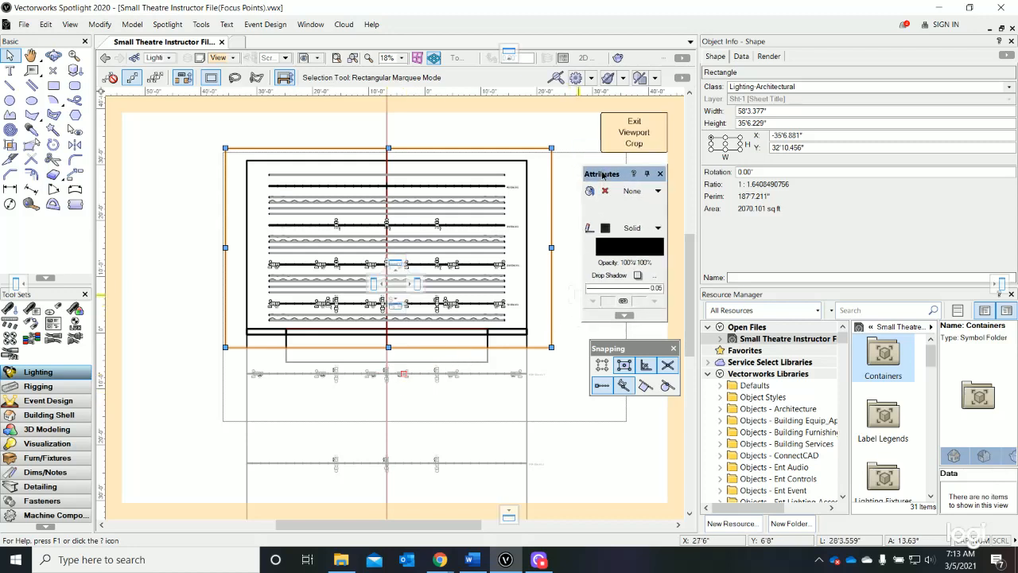
{"action": "left_click", "coordinate": [622, 137]}
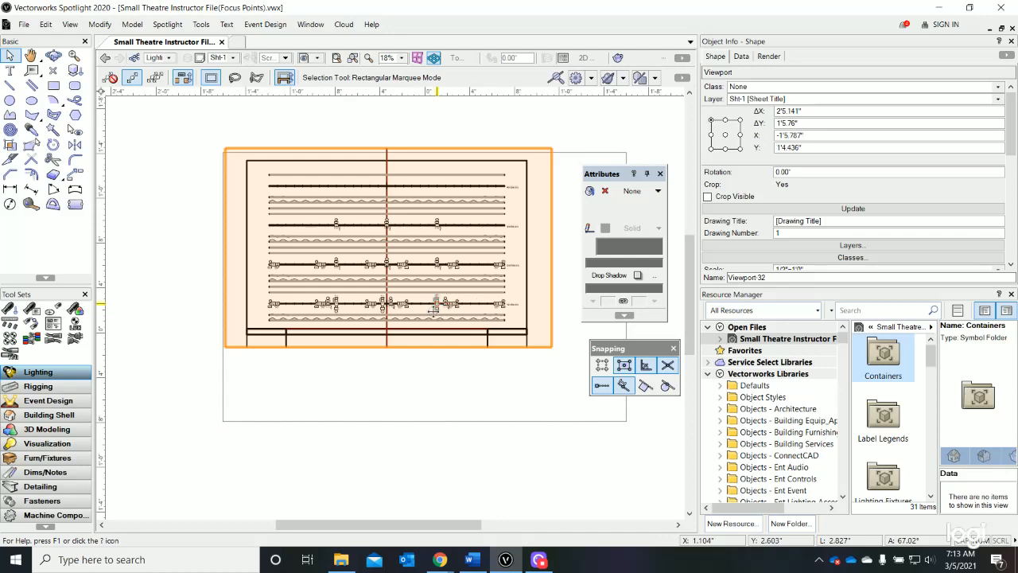
Step: Edit the viewport's crop again and extend its lower edge past the farthest front lighting pipe, about 61'4" high
{"action": "right_click", "coordinate": [434, 310]}
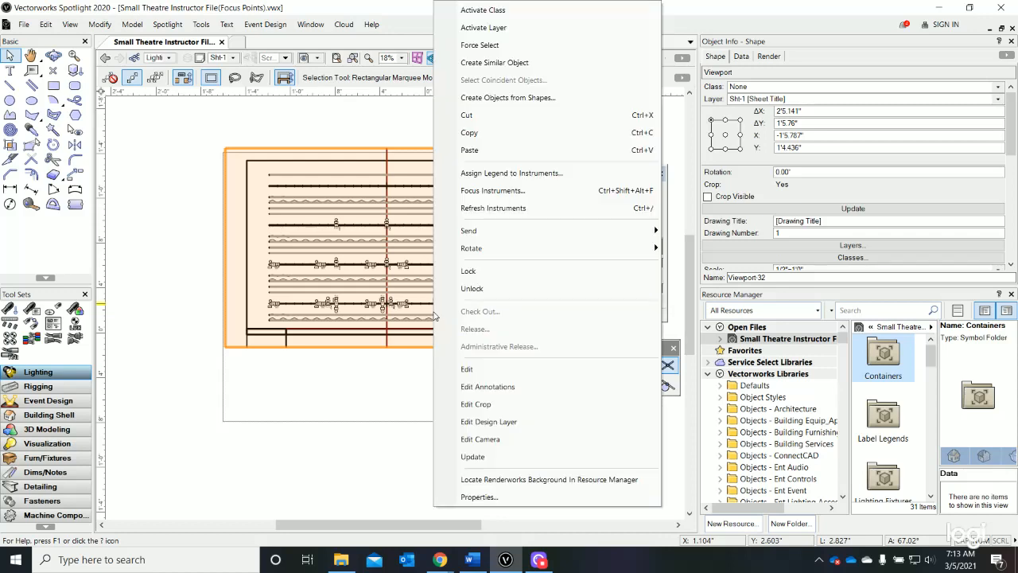
{"action": "left_click", "coordinate": [483, 405]}
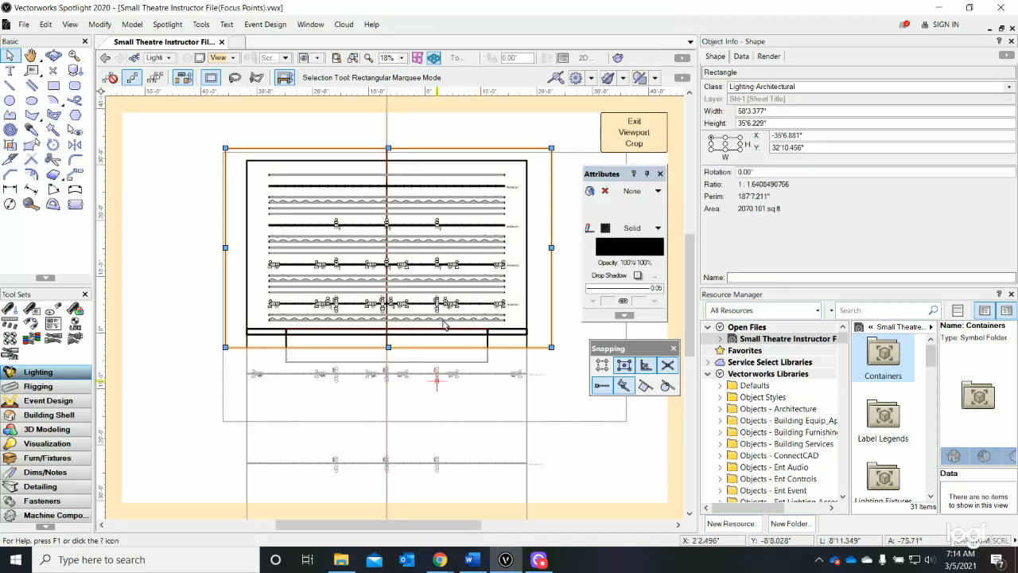
{"action": "scroll", "coordinate": [430, 321], "scroll_direction": "down", "scroll_amount": 2}
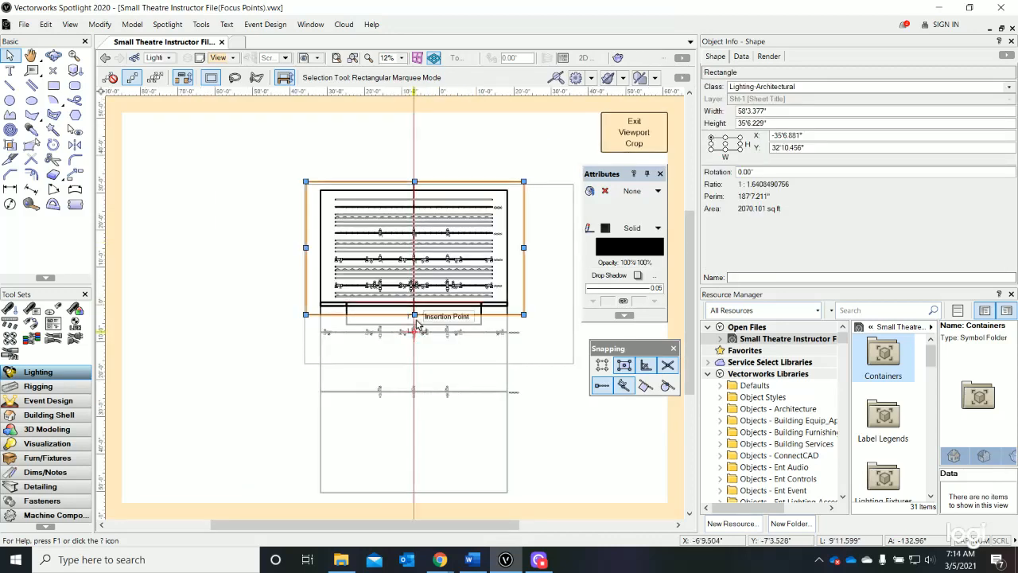
{"action": "left_click_drag", "start_coordinate": [415, 315], "coordinate": [414, 411]}
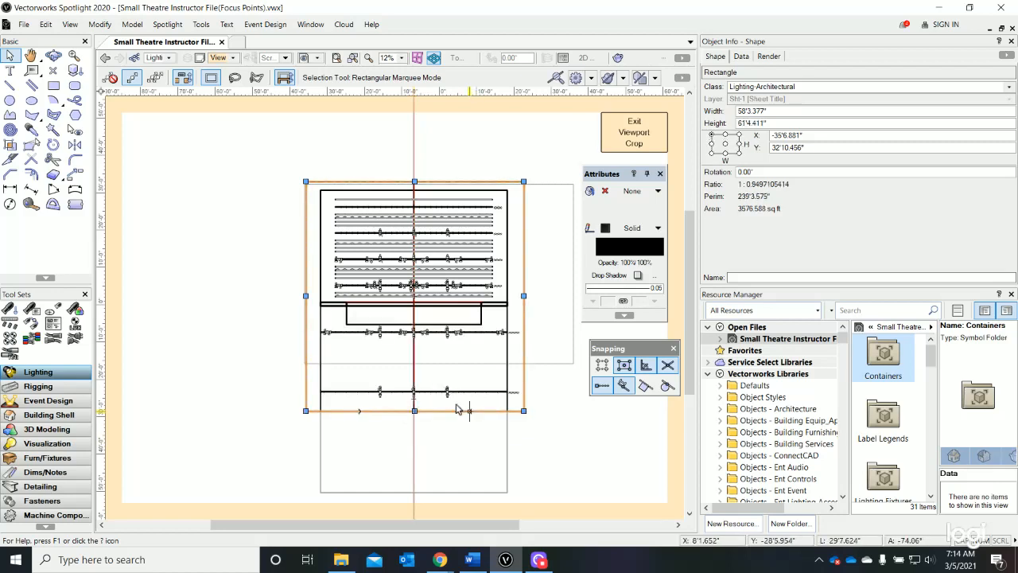
Step: Leave crop editing, deselect the viewport on the sheet, and create a backup copy of the document
{"action": "left_click", "coordinate": [633, 134]}
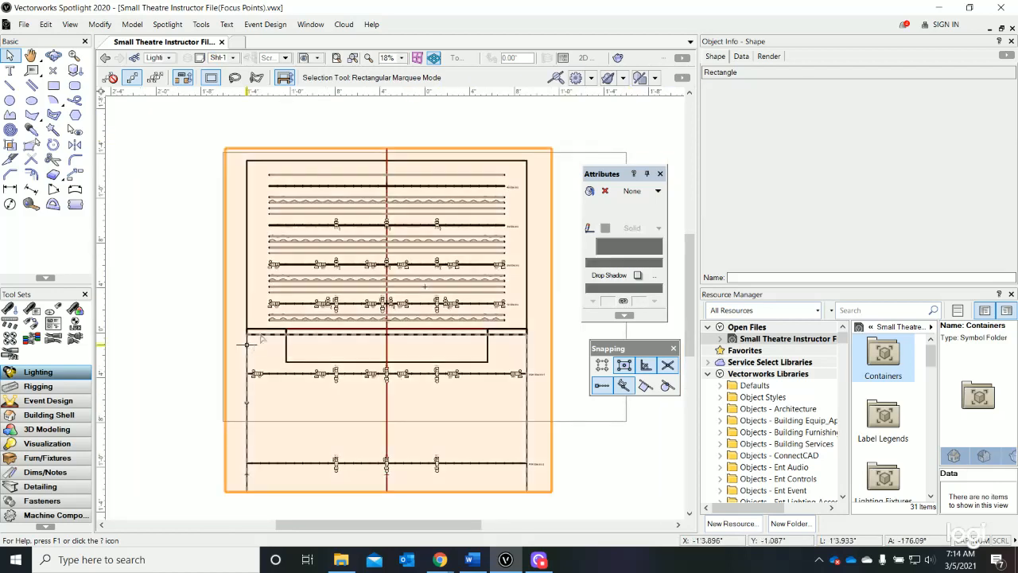
{"action": "scroll", "coordinate": [160, 263], "scroll_direction": "down", "scroll_amount": 2}
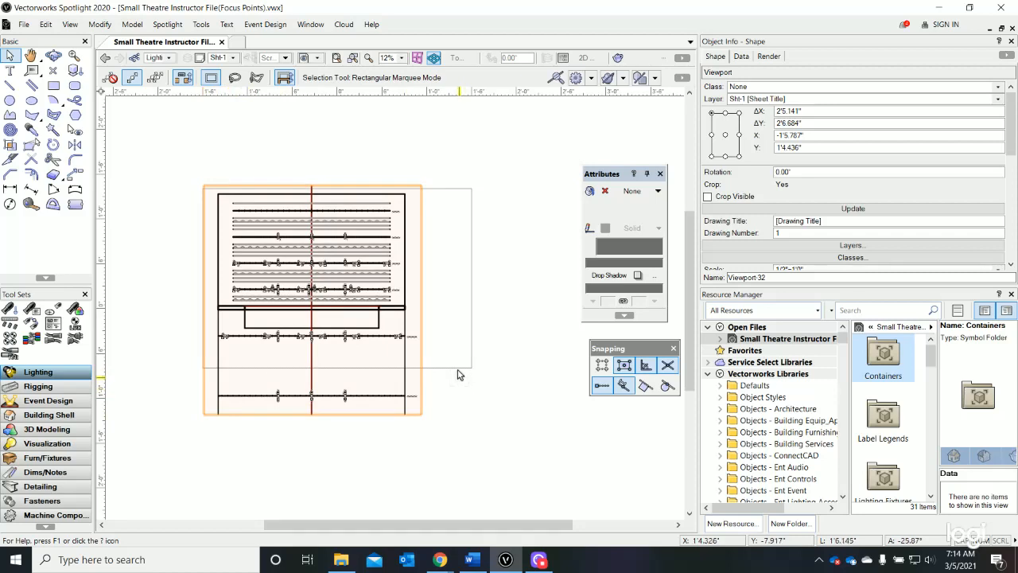
{"action": "left_click", "coordinate": [448, 416]}
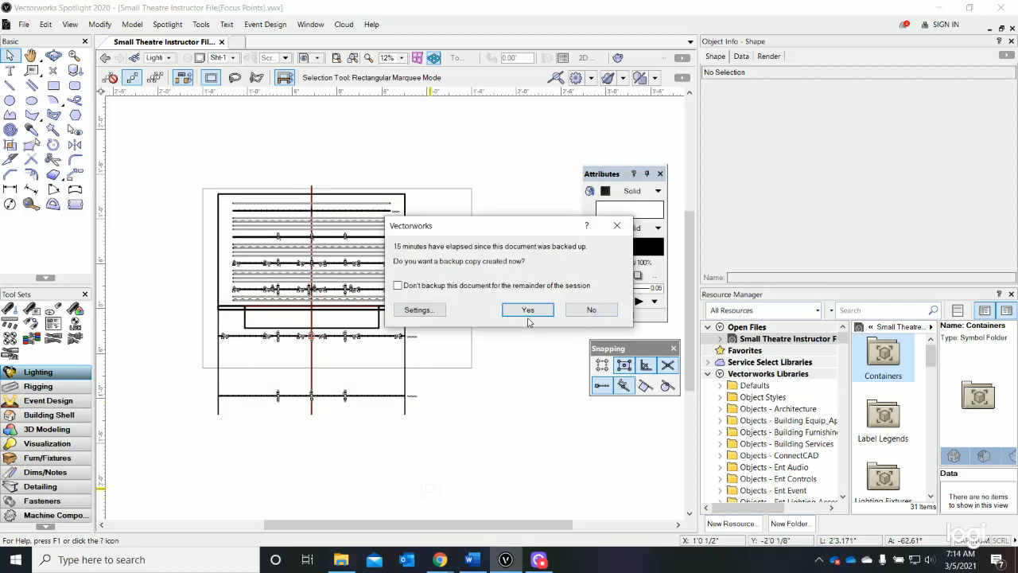
{"action": "left_click", "coordinate": [527, 310]}
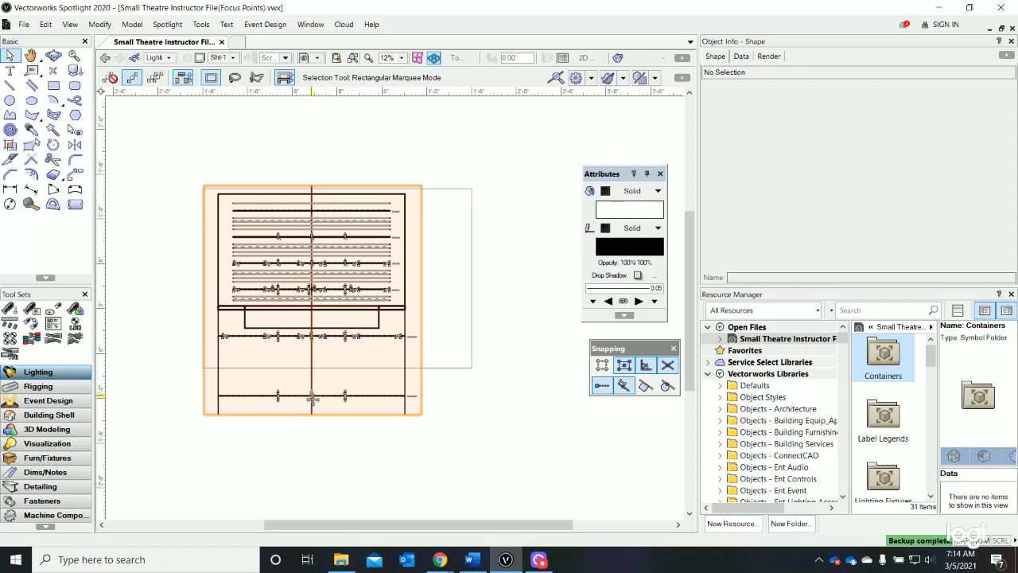
Step: Shorten the viewport's crop from its lower edge to about 45'5" high, ending just below the nearest front lighting pipe, and leave crop editing
{"action": "left_click", "coordinate": [312, 398]}
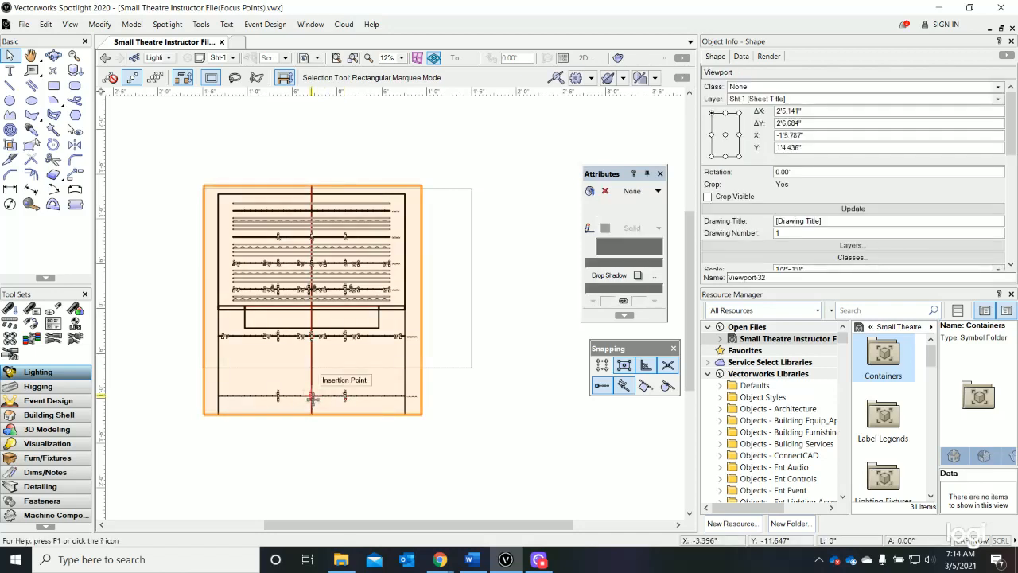
{"action": "right_click", "coordinate": [312, 398]}
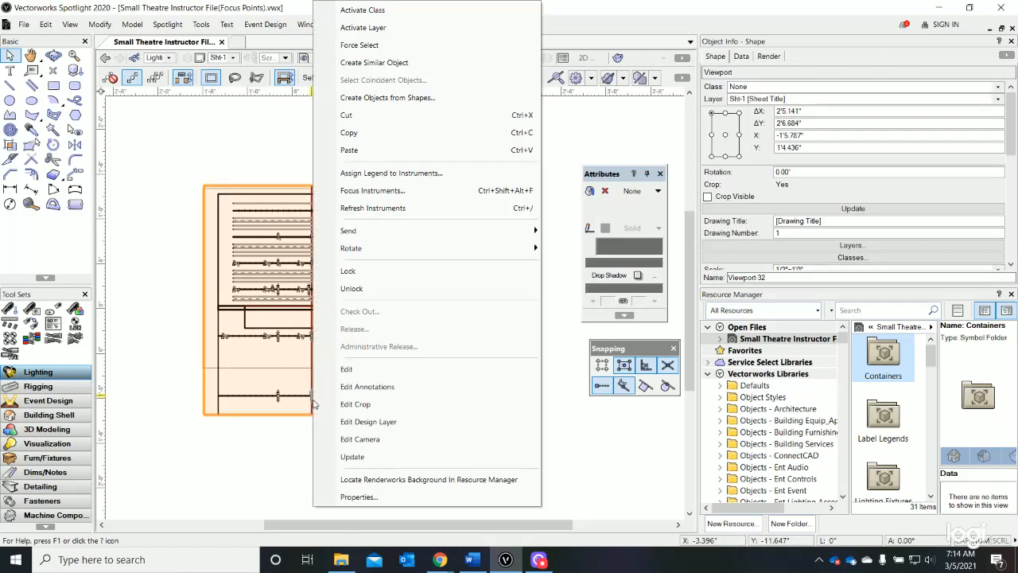
{"action": "left_click", "coordinate": [355, 405]}
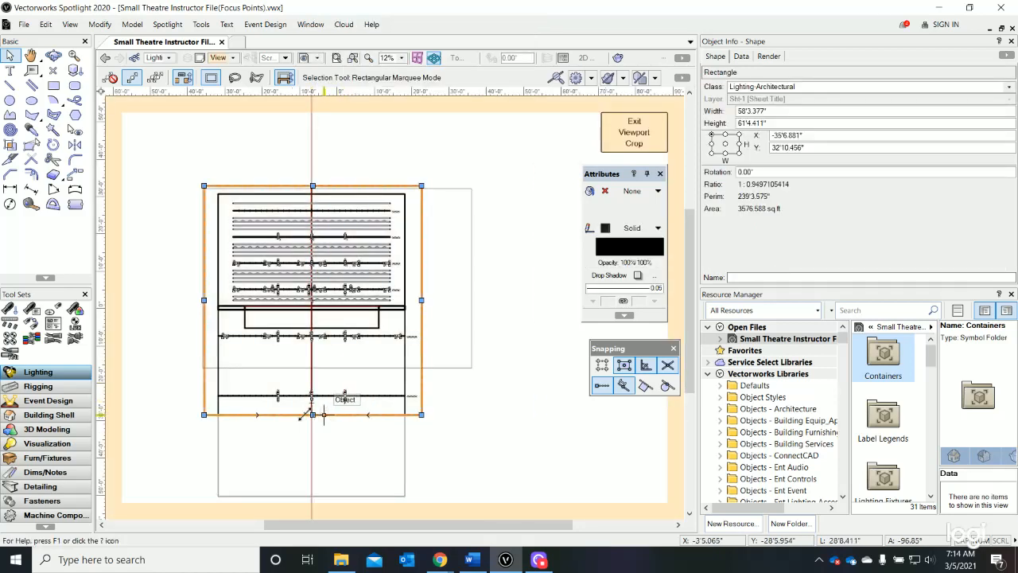
{"action": "left_click_drag", "start_coordinate": [312, 414], "coordinate": [312, 356]}
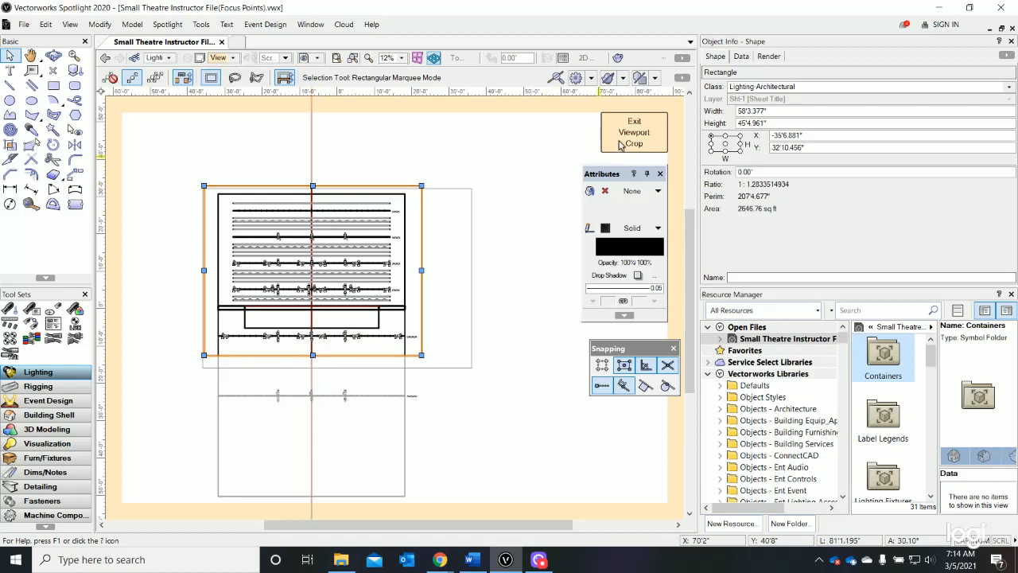
{"action": "left_click", "coordinate": [622, 141]}
{"action": "left_click", "coordinate": [310, 405]}
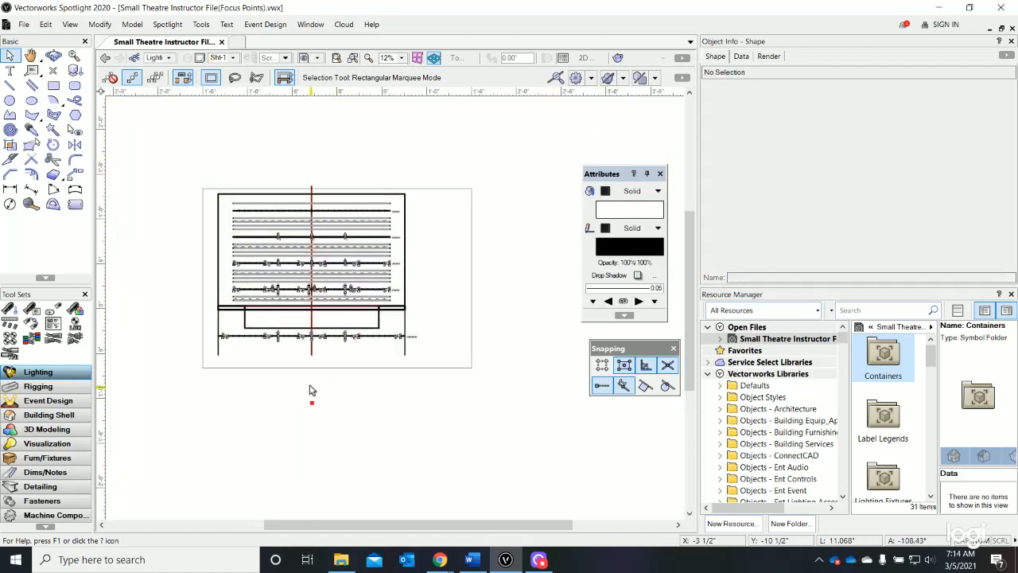